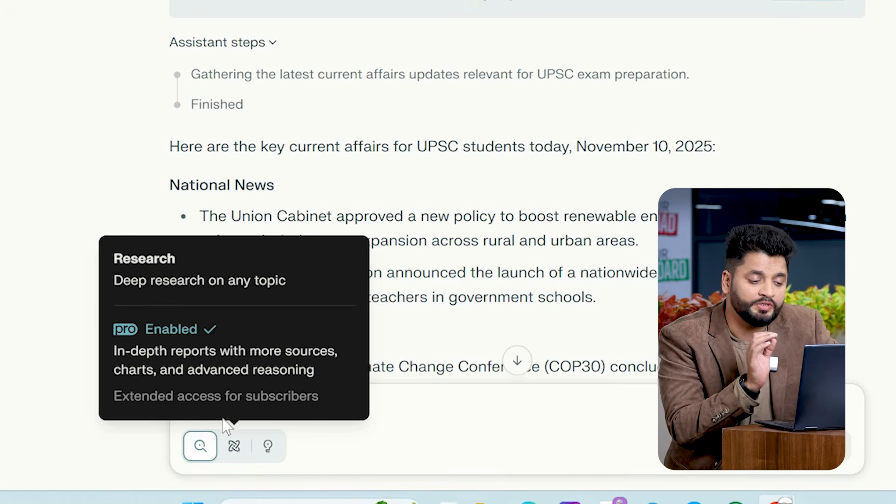
# Step: Submit the follow-up "today current affairs for upsc students" in Research mode and look over the sources it is reviewing
pyautogui.click(233, 444)
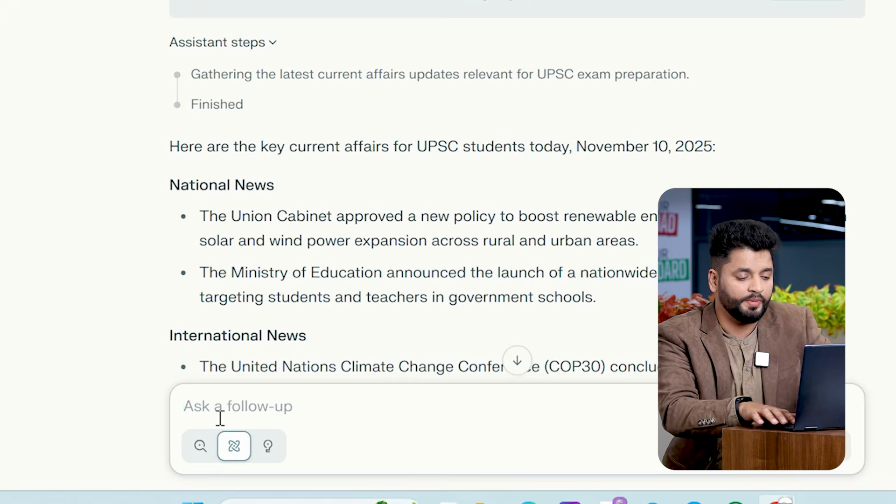
pyautogui.write('today current affairs for upsc students')
pyautogui.press('Return')
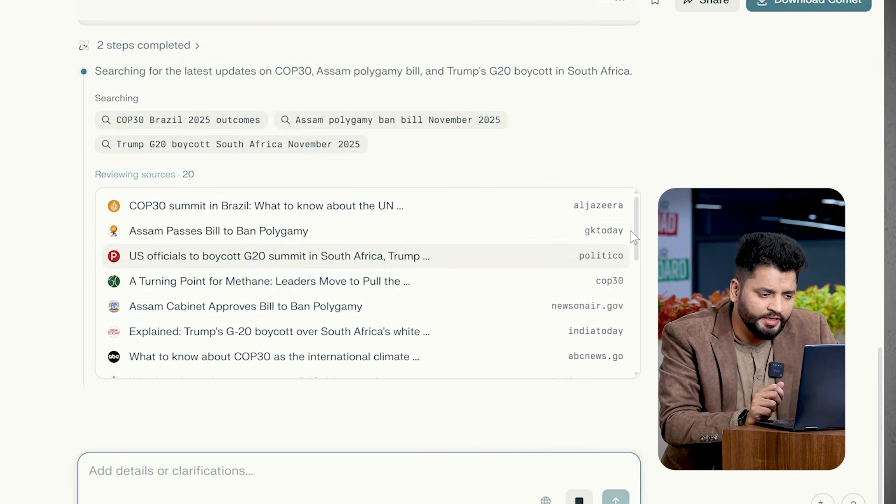
pyautogui.scroll(-4, 631, 303)
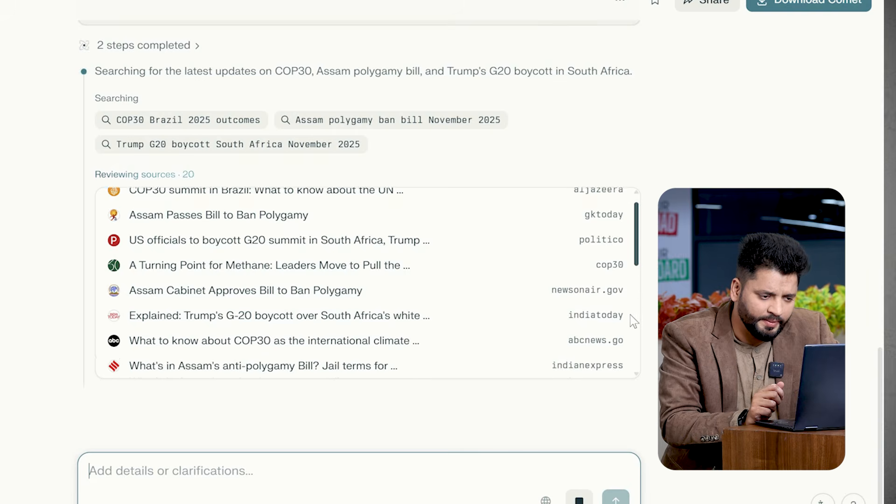
pyautogui.scroll(-5, 629, 330)
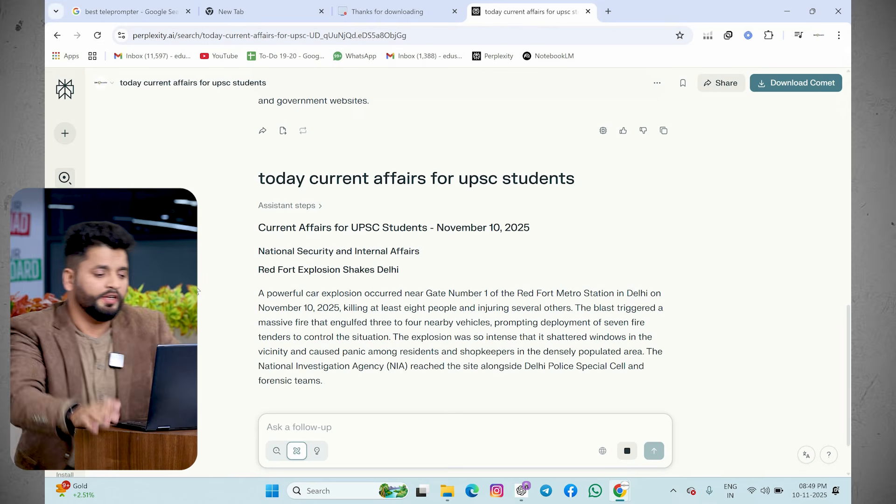
# Step: Read the start of the new answer, open the NDTV School Assembly News Headlines source cited for the Red Fort explosion, and return to the answer
pyautogui.scroll(5, 197, 291)
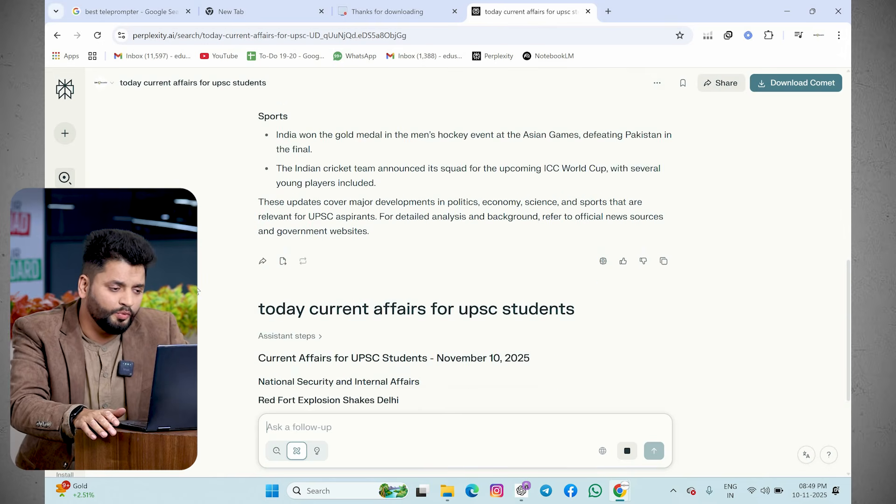
pyautogui.scroll(-3, 197, 290)
pyautogui.scroll(-3, 197, 290)
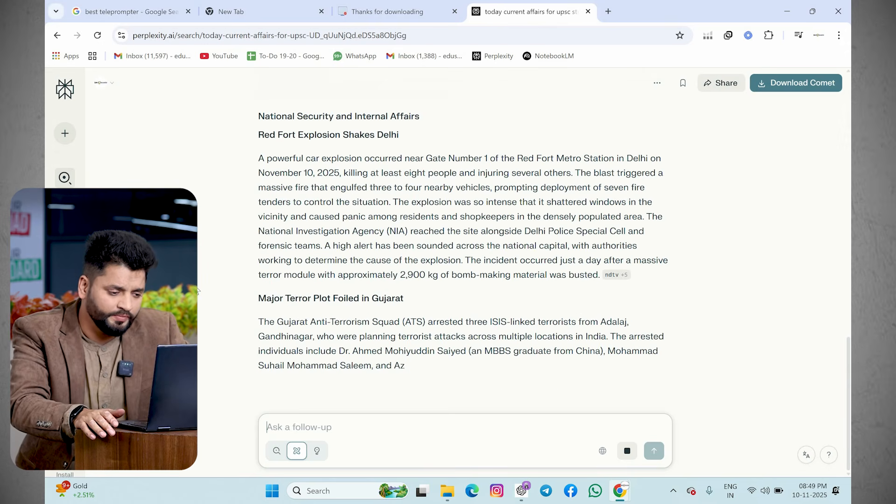
pyautogui.moveTo(616, 284)
pyautogui.click(672, 372)
pyautogui.click(537, 11)
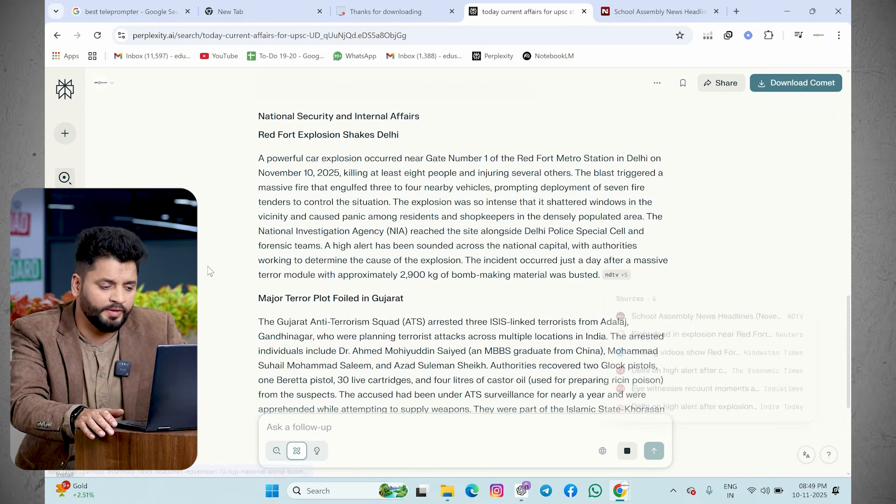
# Step: Examine the rest of the current affairs answer and its full source list down to the Assam polygamy bill entries
pyautogui.scroll(-10, 315, 323)
pyautogui.scroll(-15, 336, 350)
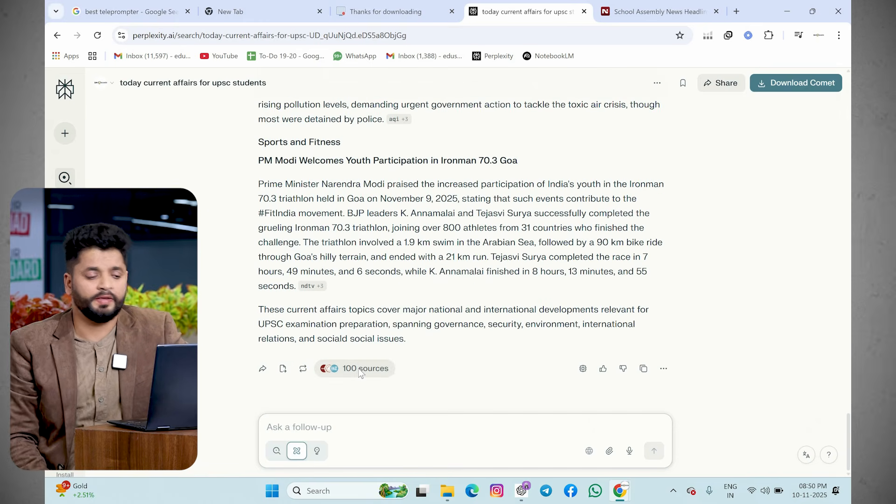
pyautogui.click(358, 369)
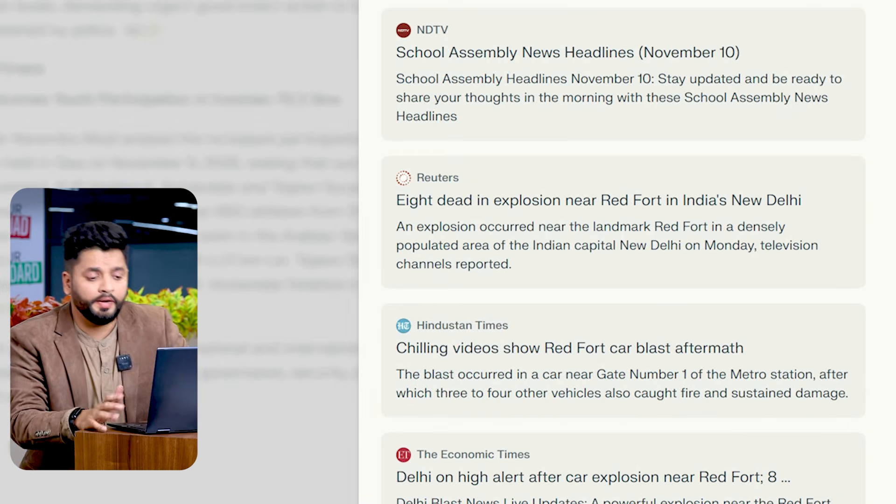
pyautogui.scroll(-12, 675, 186)
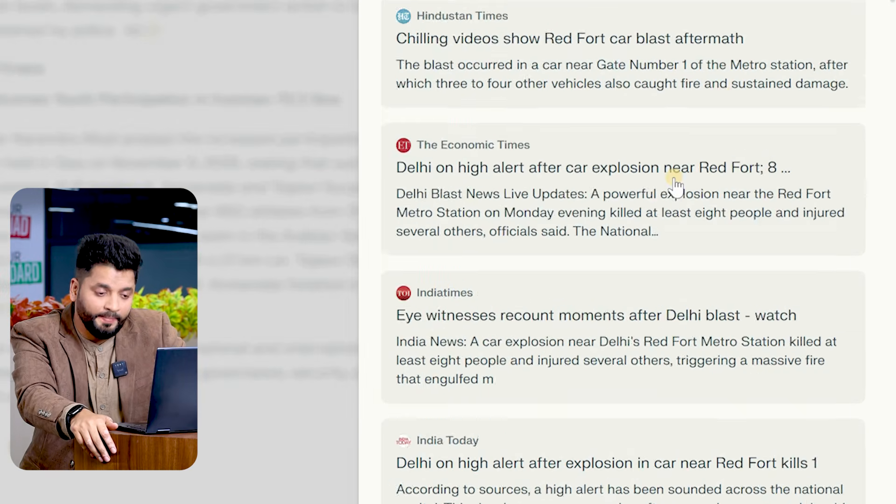
pyautogui.scroll(-1, 676, 186)
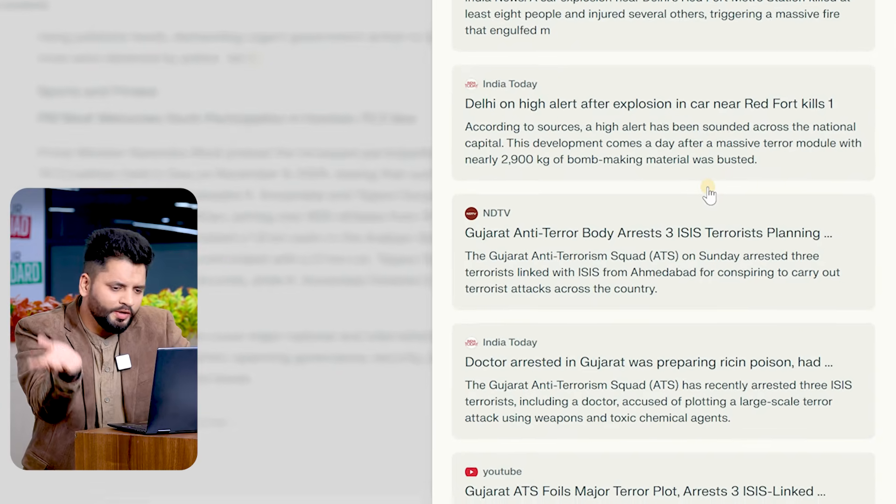
pyautogui.scroll(-3, 721, 196)
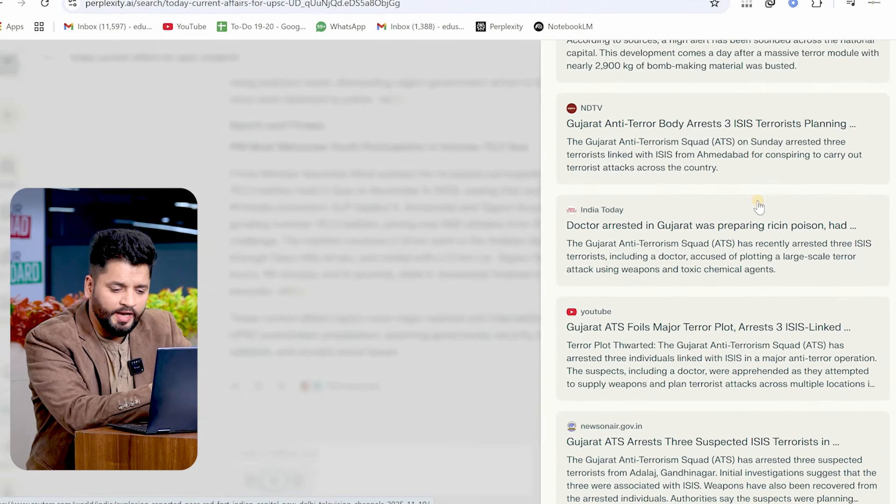
pyautogui.scroll(-5, 749, 204)
pyautogui.scroll(-1, 692, 265)
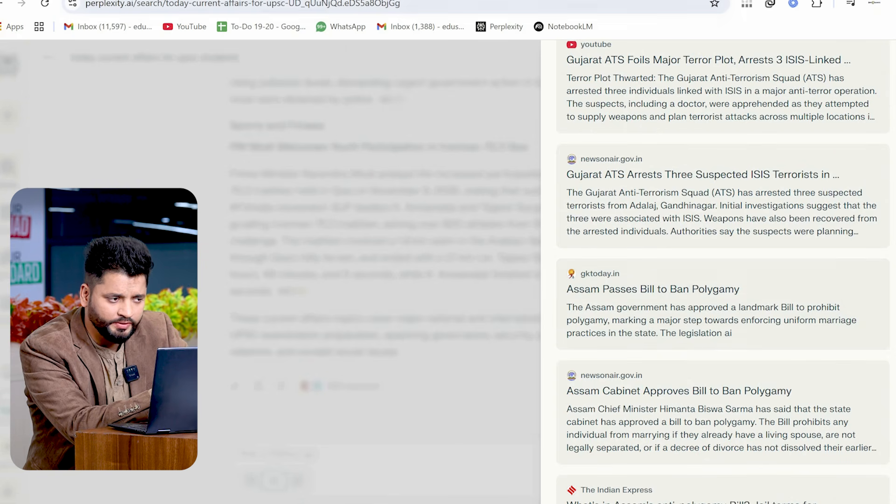
pyautogui.scroll(-4, 581, 336)
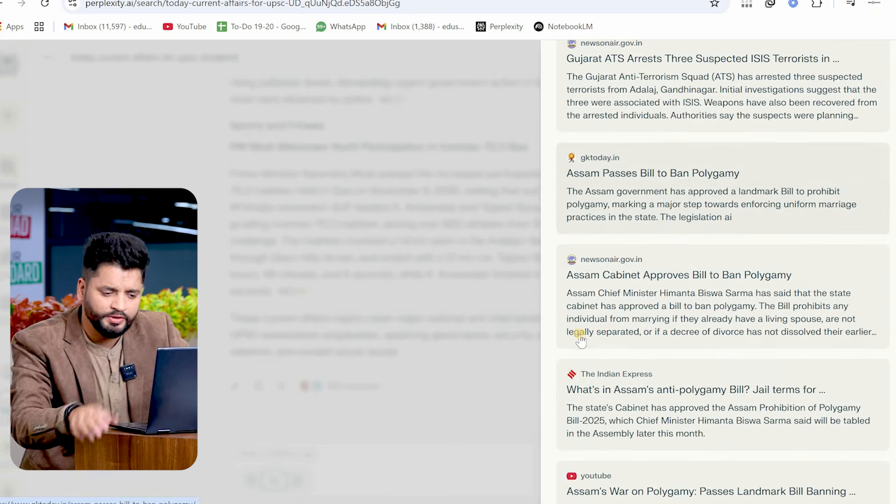
pyautogui.scroll(-1, 599, 397)
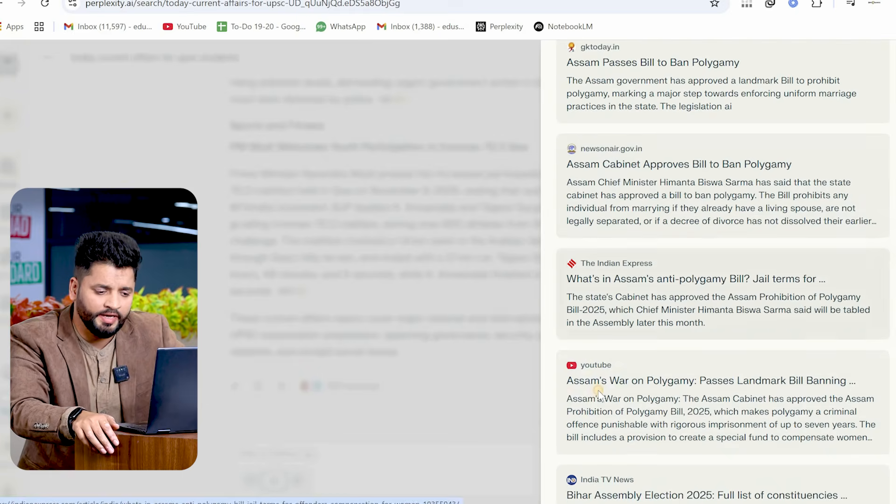
# Step: Preview the YouTube source "Assam's War on Polygamy", pause the video, and return to the source list
pyautogui.click(530, 318)
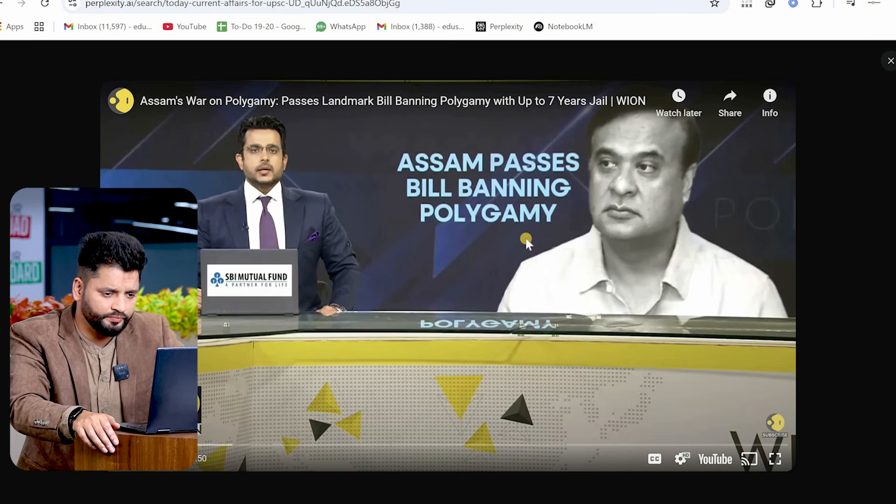
pyautogui.click(525, 236)
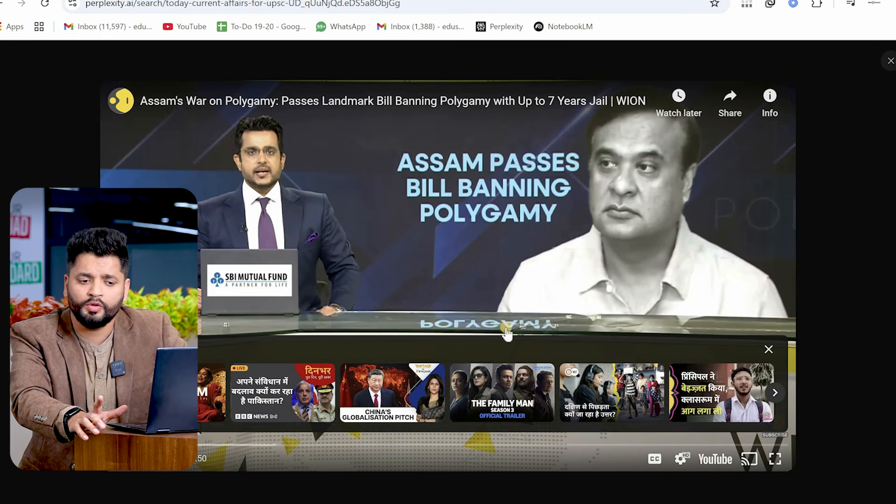
pyautogui.press('Escape')
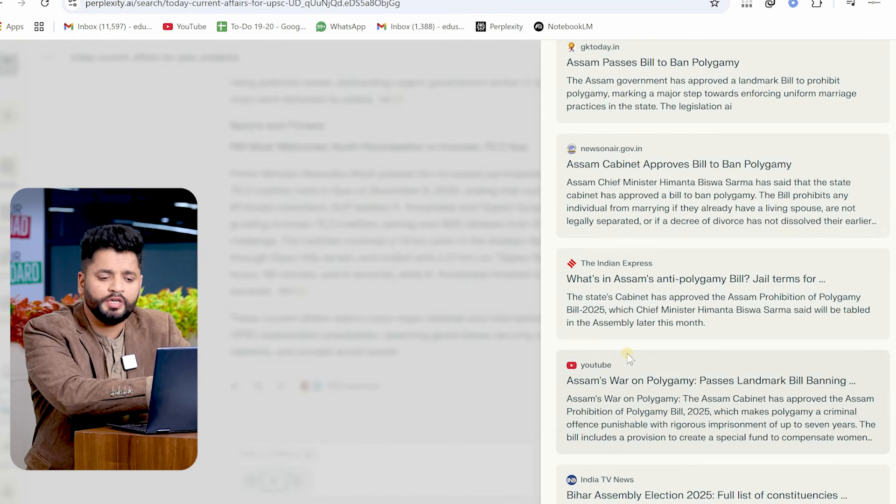
pyautogui.click(627, 353)
pyautogui.press('Escape')
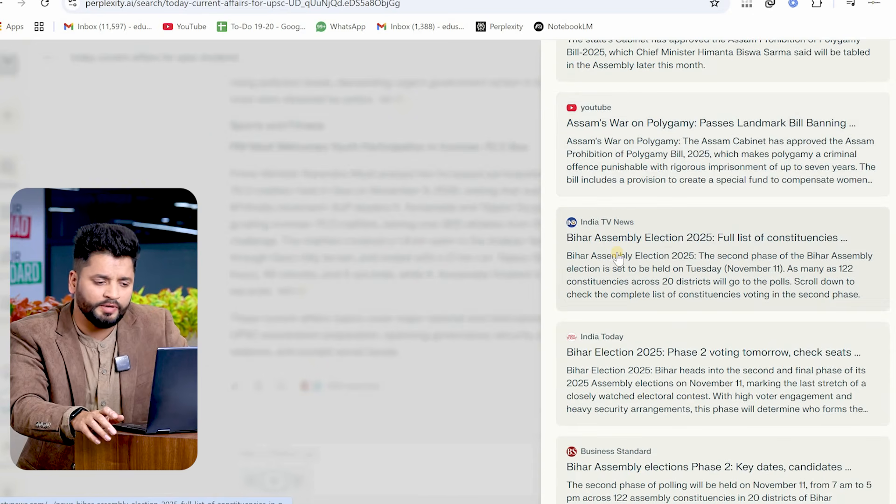
# Step: Open the India TV News source on the Bihar Assembly Election 2025 and review the list down to the Malabar exercise entries
pyautogui.click(599, 293)
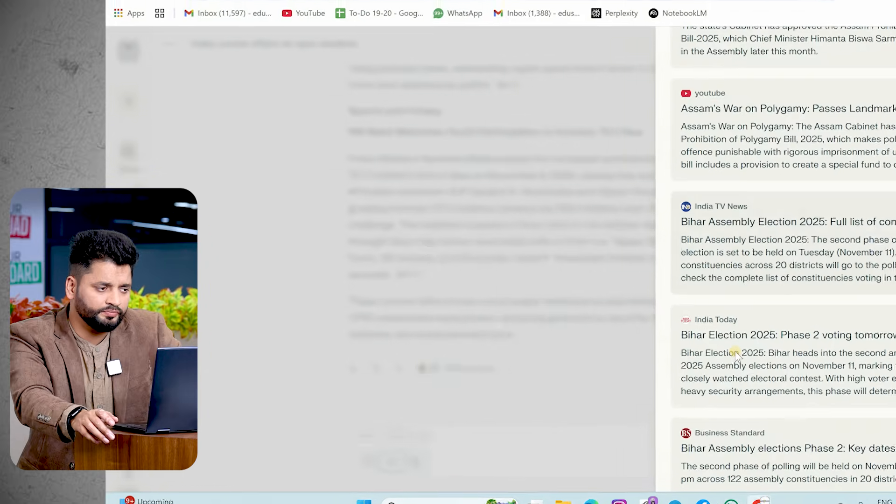
pyautogui.scroll(-10, 599, 358)
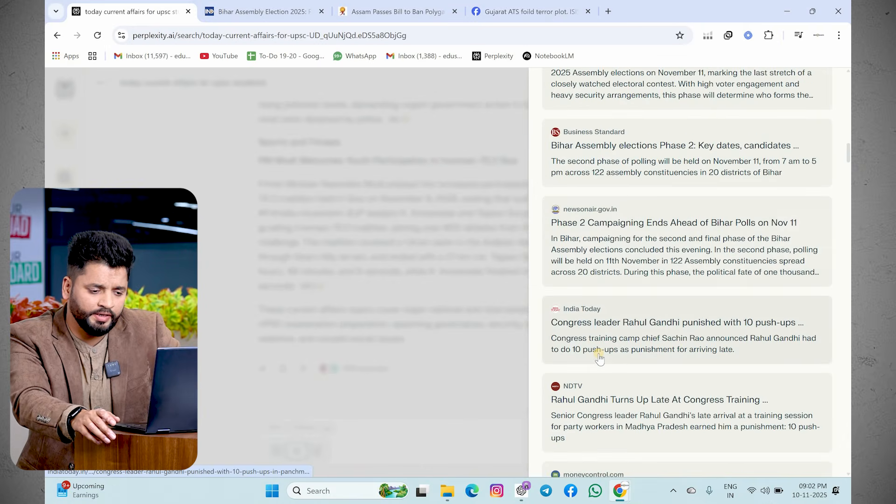
pyautogui.scroll(-2, 599, 359)
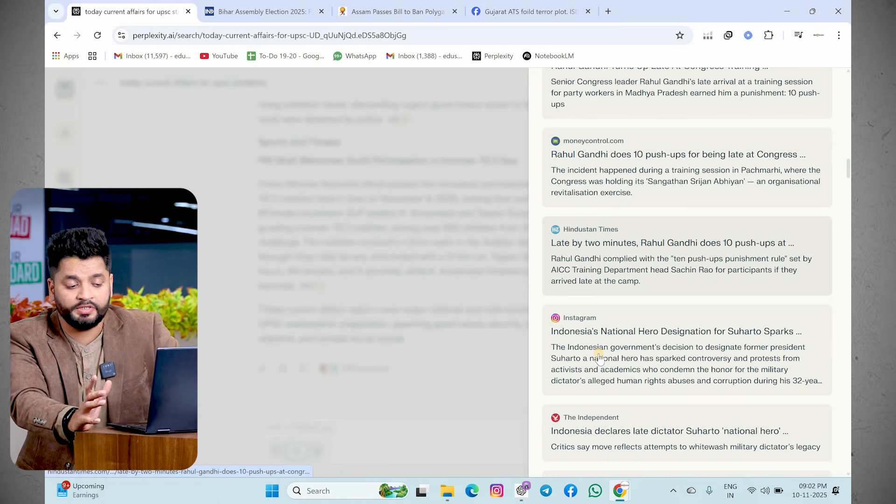
pyautogui.scroll(-3, 600, 358)
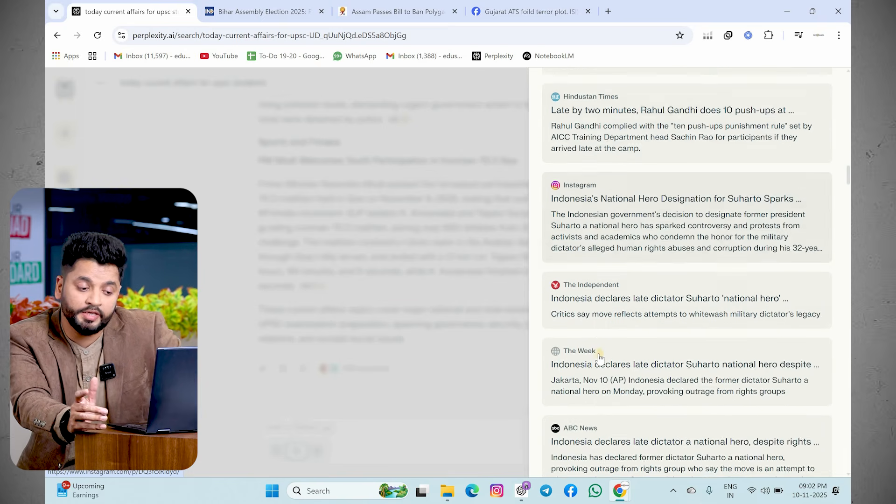
pyautogui.scroll(-7, 599, 359)
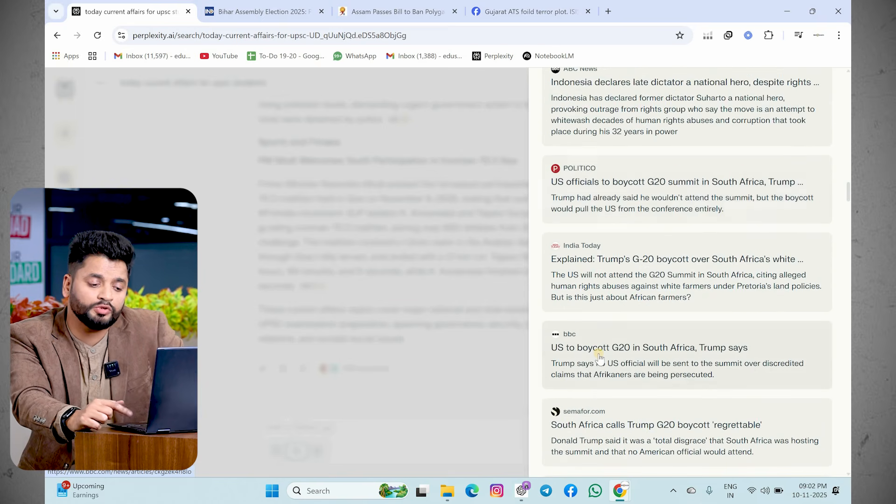
pyautogui.scroll(-8, 599, 359)
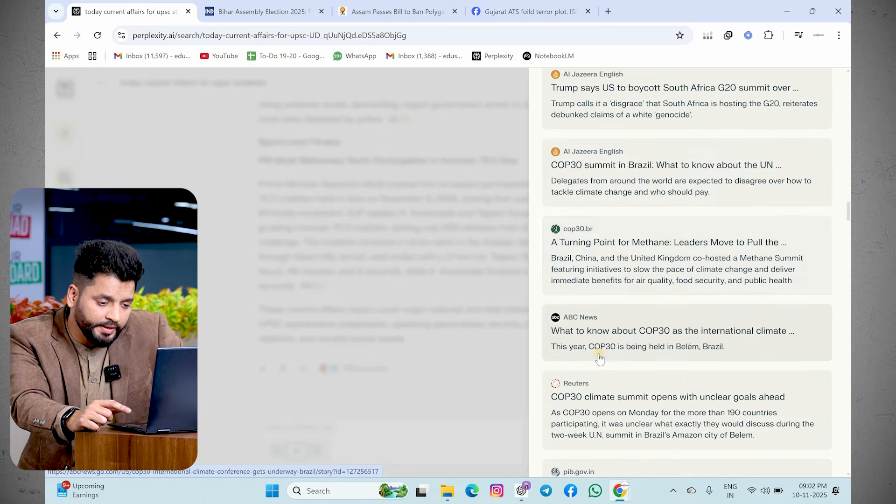
pyautogui.scroll(-3, 600, 358)
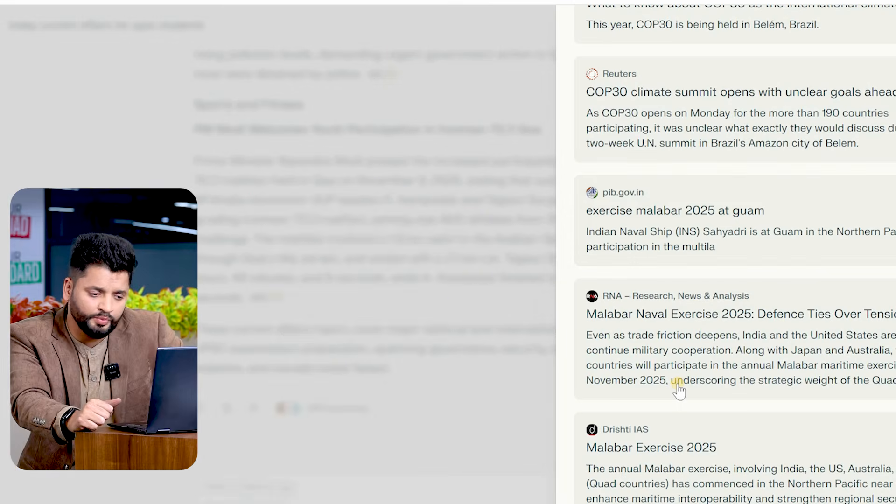
pyautogui.scroll(-2, 614, 343)
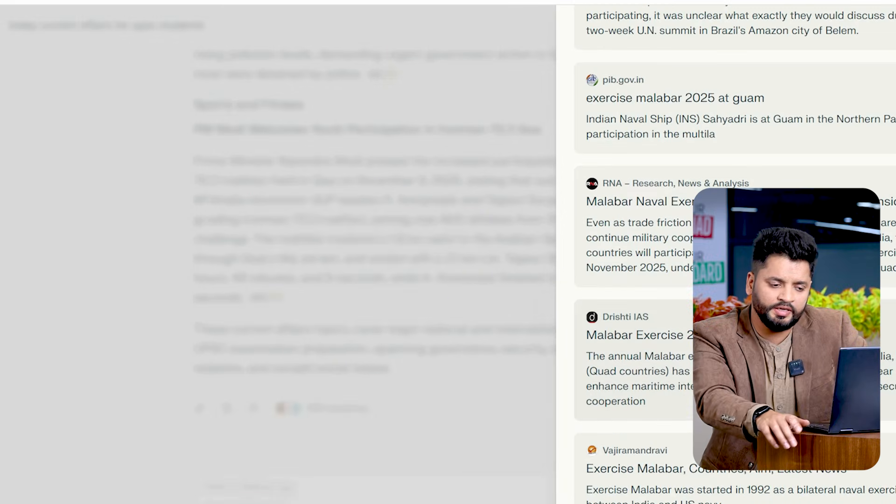
# Step: Open the Drishti IAS source "Malabar Exercise 2025" and read through the article to the comments area
pyautogui.click(639, 335)
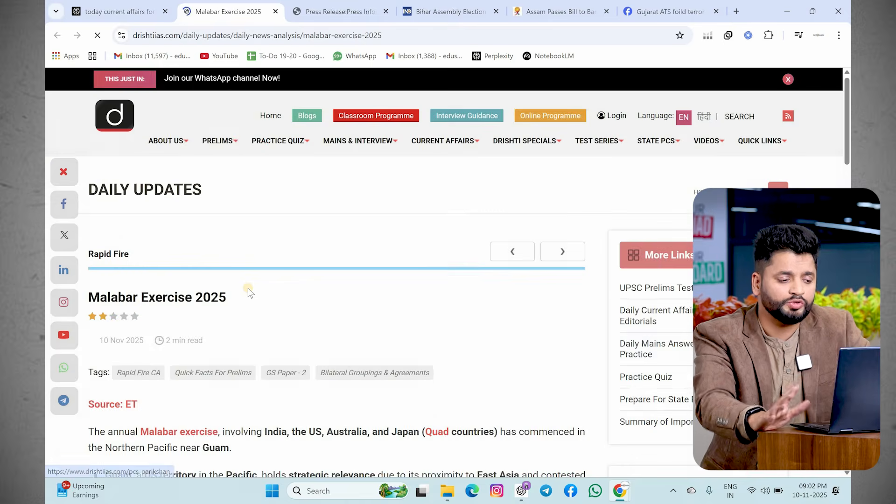
pyautogui.scroll(-10, 249, 291)
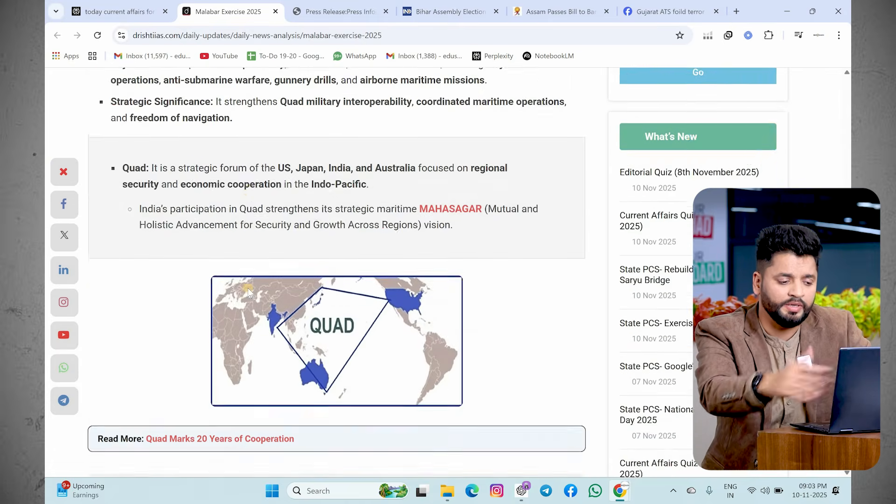
pyautogui.scroll(-15, 248, 287)
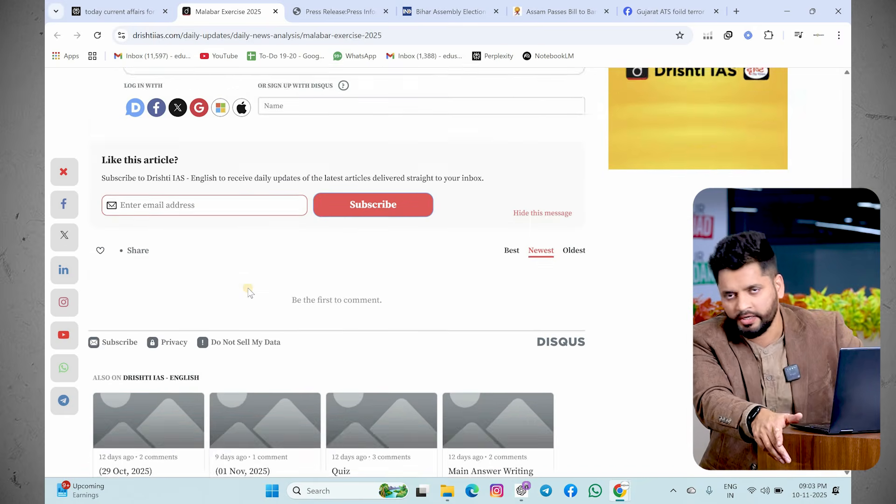
pyautogui.scroll(7, 248, 291)
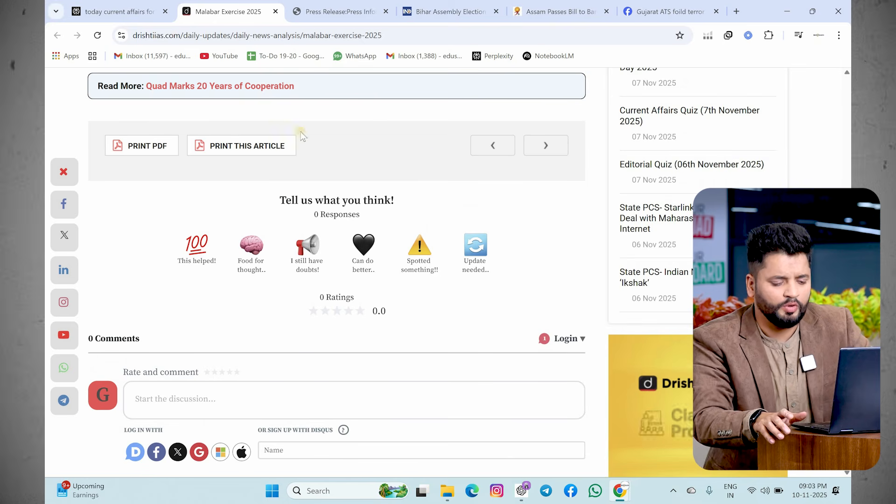
# Step: Switch to NotebookLM in a new browser tab and bring up a new notebook's options for adding website link sources
pyautogui.click(99, 6)
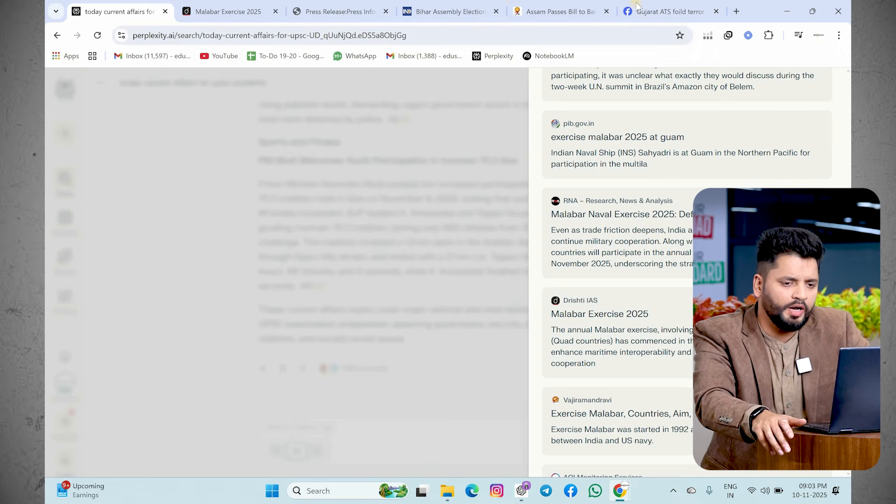
pyautogui.click(737, 11)
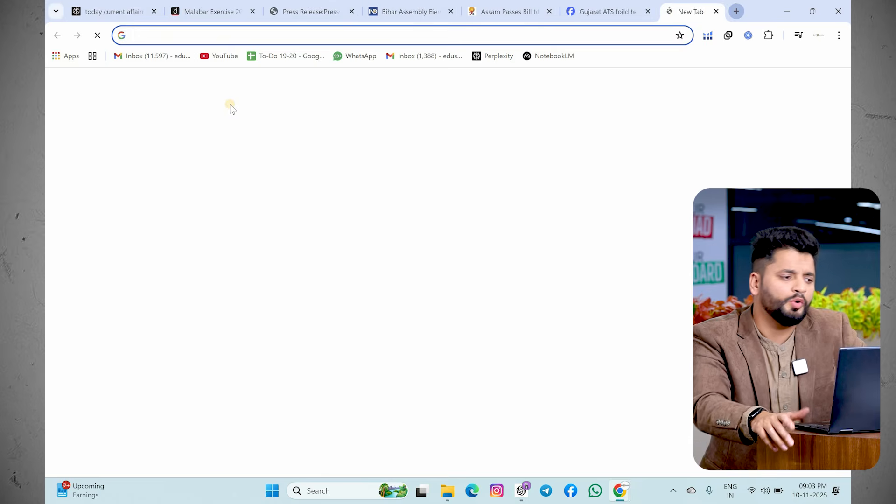
pyautogui.click(549, 55)
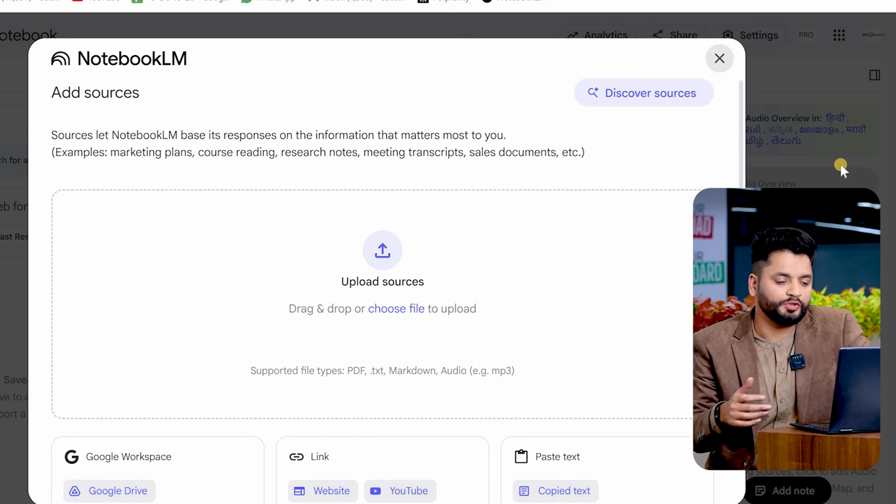
pyautogui.scroll(-3, 585, 265)
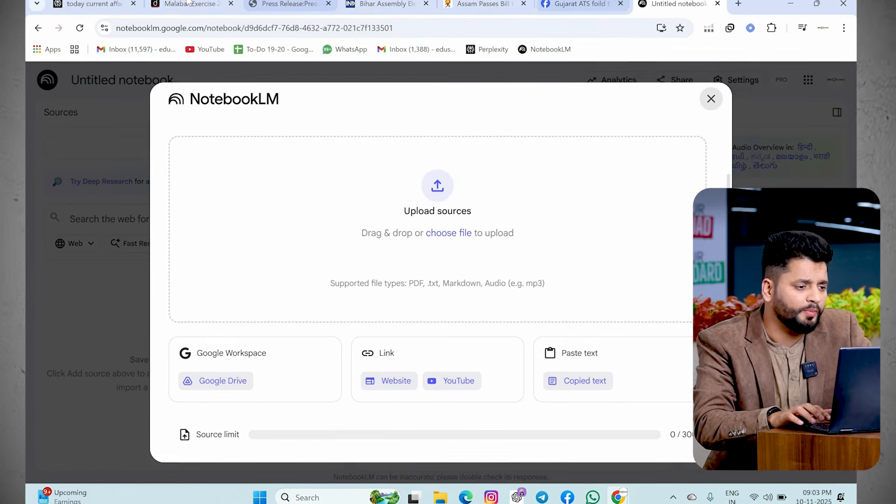
# Step: Copy the address of the Drishti IAS article "Malabar Exercise 2025" and insert it as a website source in the new NotebookLM notebook
pyautogui.click(193, 6)
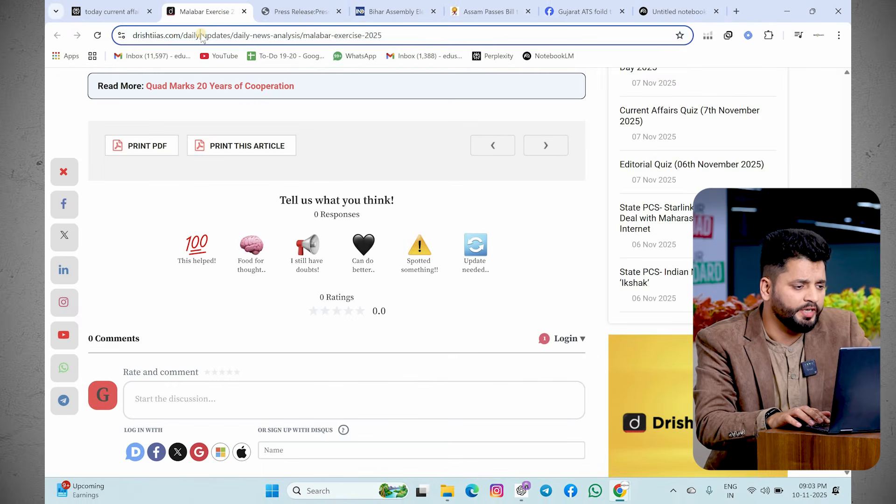
pyautogui.click(118, 10)
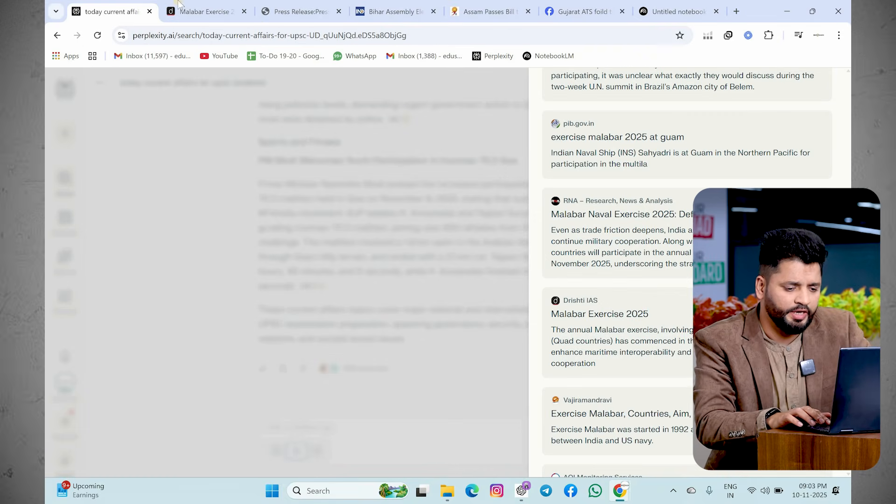
pyautogui.click(677, 11)
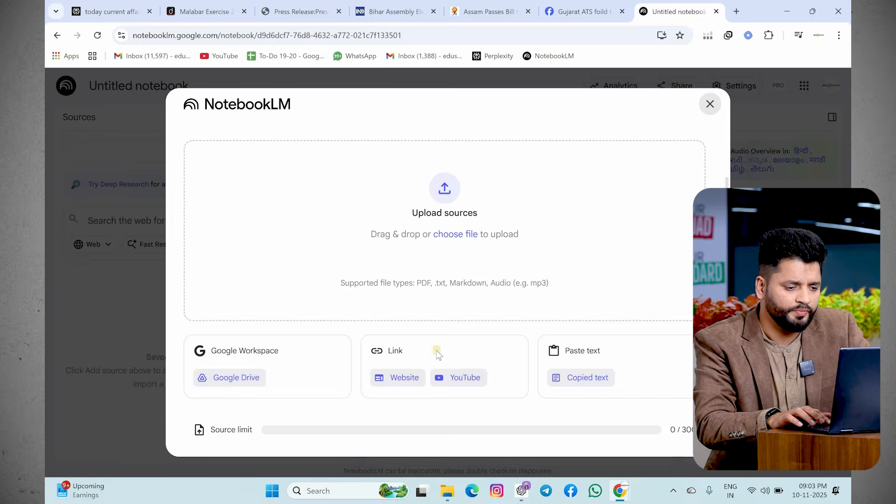
pyautogui.click(344, 400)
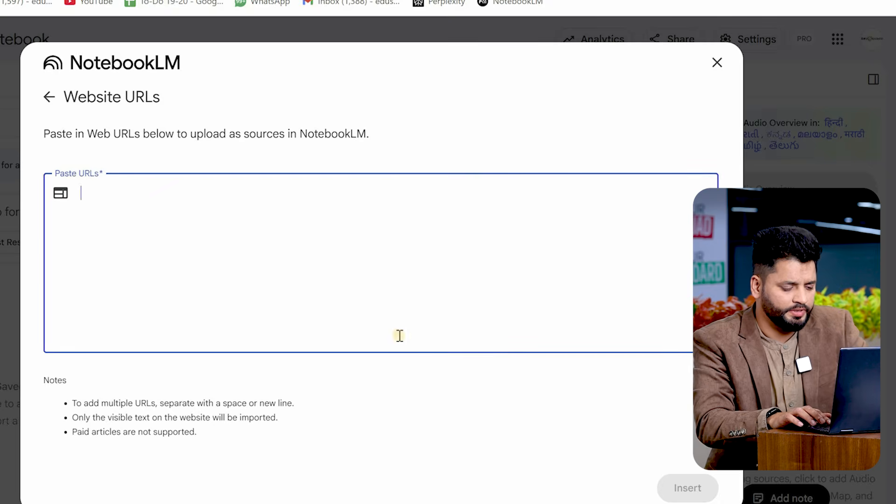
pyautogui.click(676, 488)
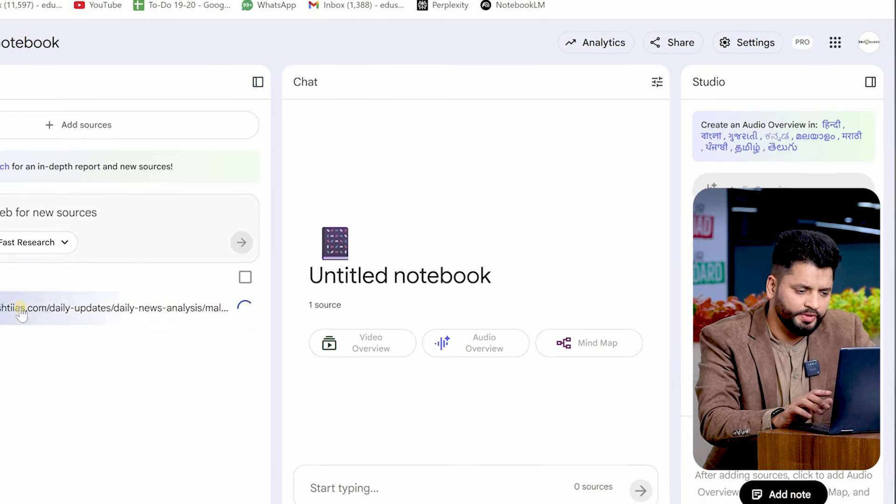
# Step: Add the GKToday article gktoday.in/assam-passes-bill-to-ban-polygamy/ to the notebook as another website source
pyautogui.click(82, 125)
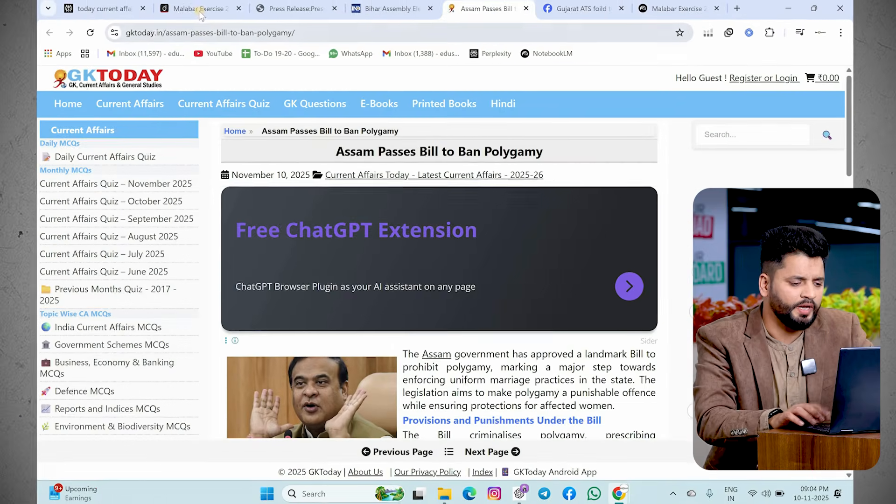
pyautogui.click(201, 31)
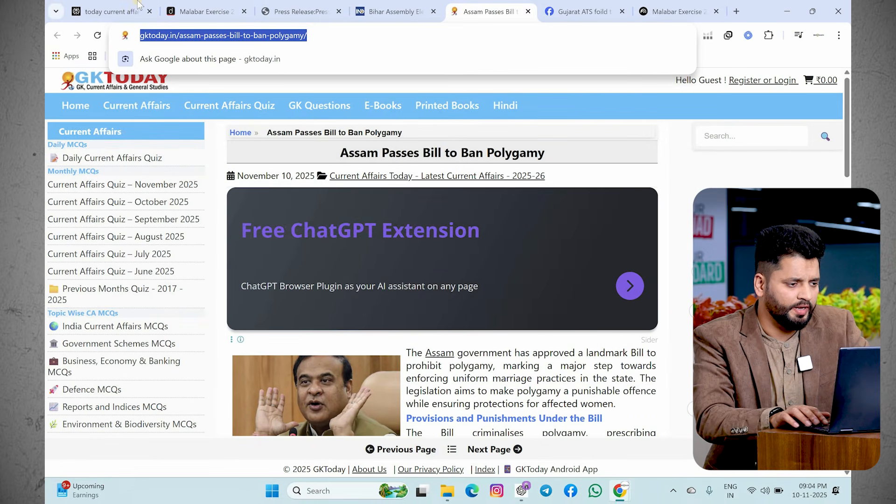
pyautogui.click(106, 11)
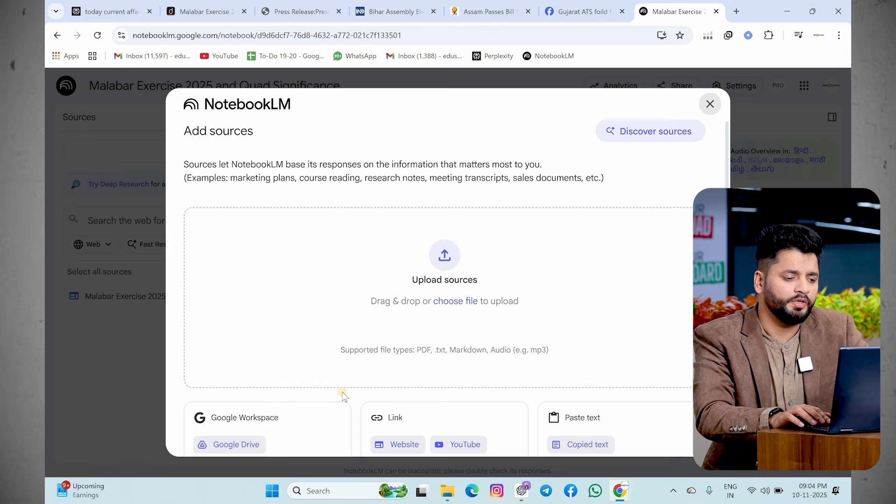
pyautogui.scroll(-2, 372, 391)
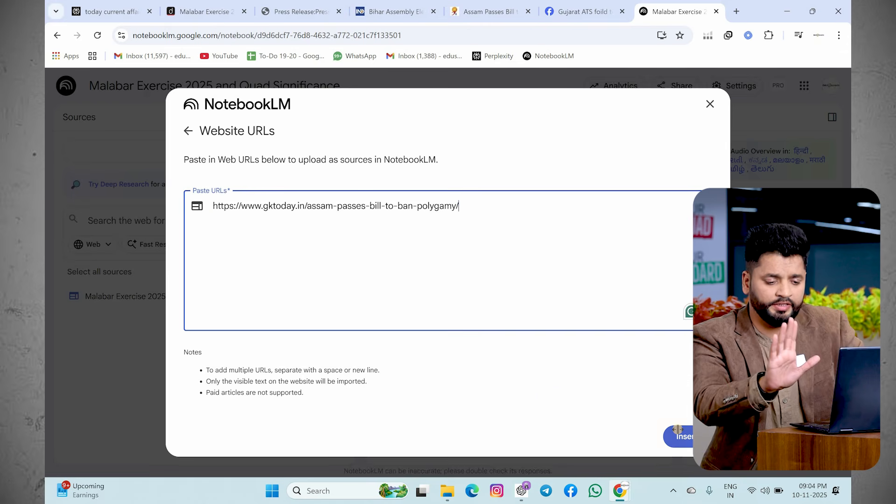
pyautogui.click(677, 429)
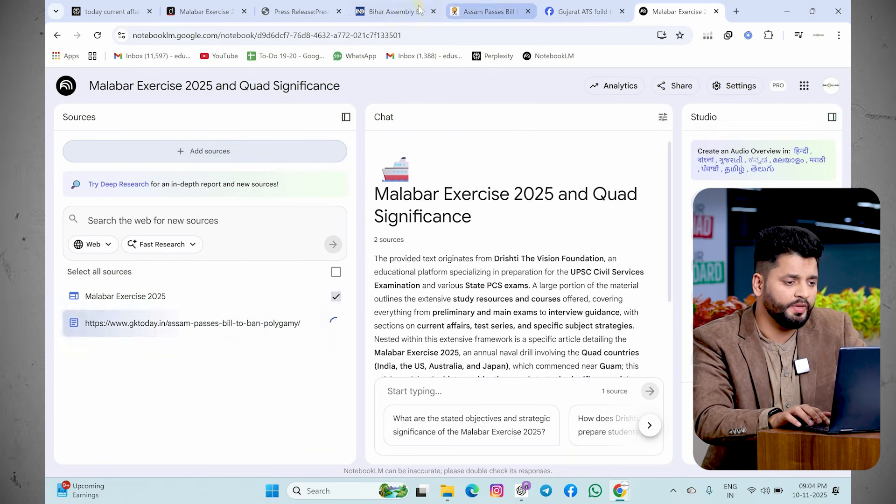
# Step: Return to the Perplexity source list, copy the share link of the WION video "Assam's War on Polygamy", and pause its playback
pyautogui.click(186, 10)
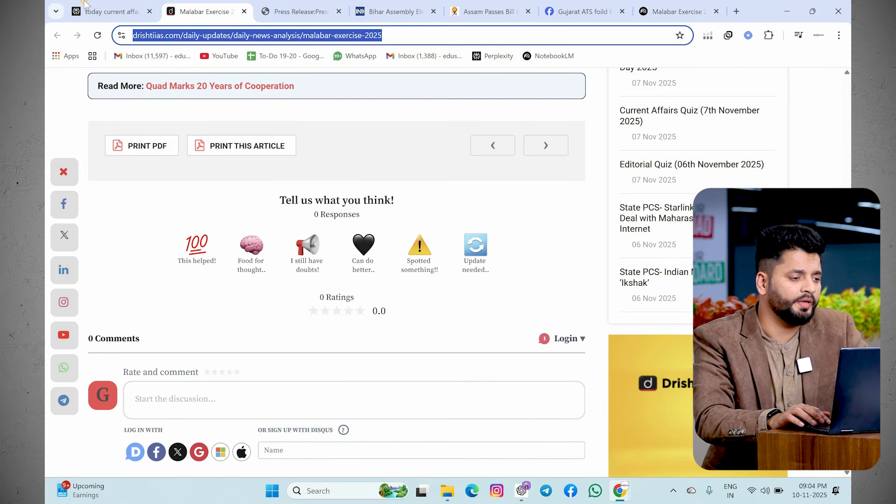
pyautogui.hotkey('ctrl', 'shift', 'Tab')
pyautogui.scroll(20, 591, 265)
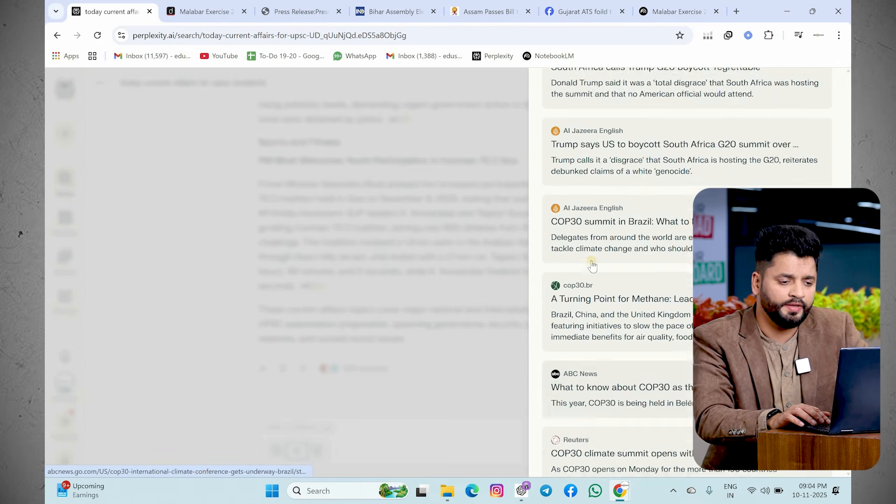
pyautogui.scroll(15, 592, 265)
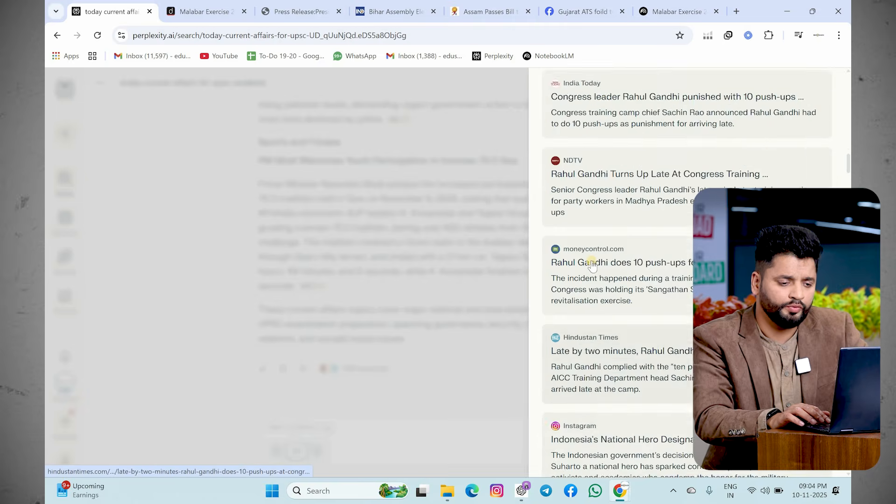
pyautogui.scroll(12, 592, 265)
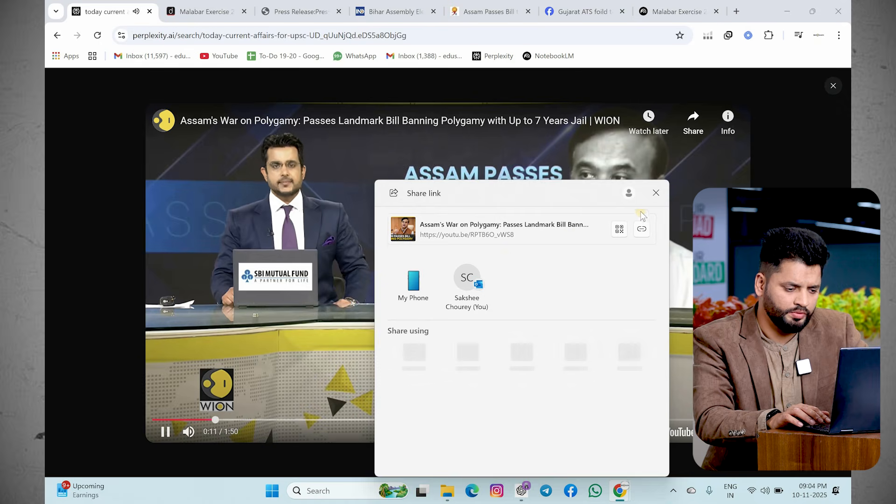
pyautogui.click(642, 228)
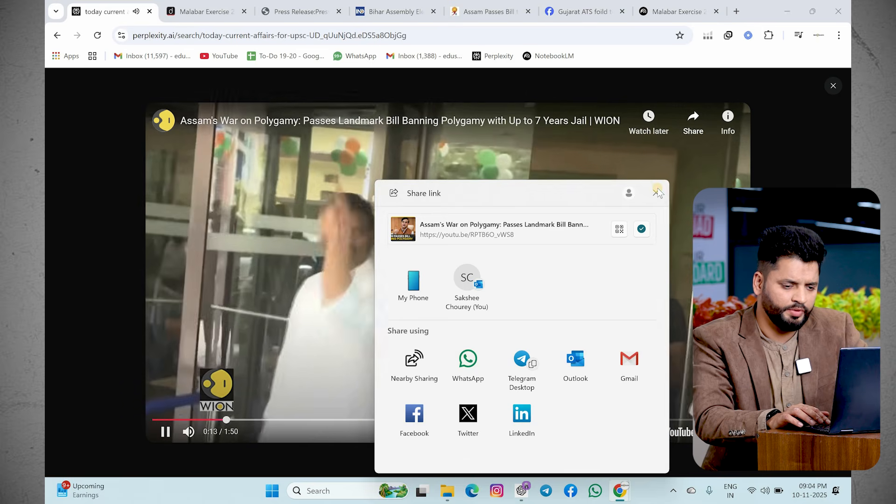
pyautogui.click(656, 192)
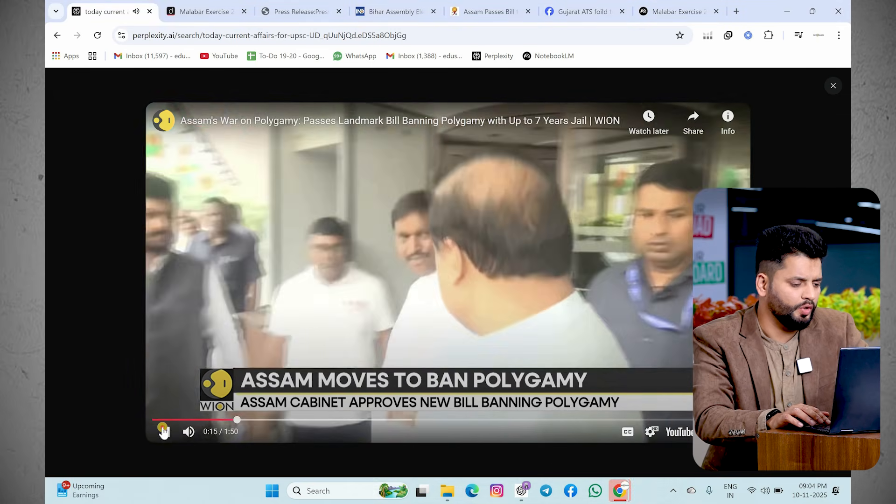
pyautogui.click(163, 431)
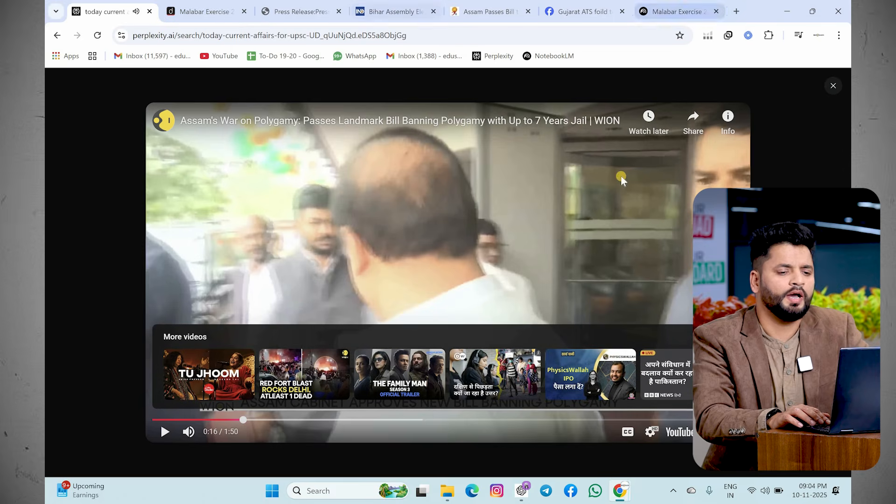
pyautogui.hotkey('ctrl', '9')
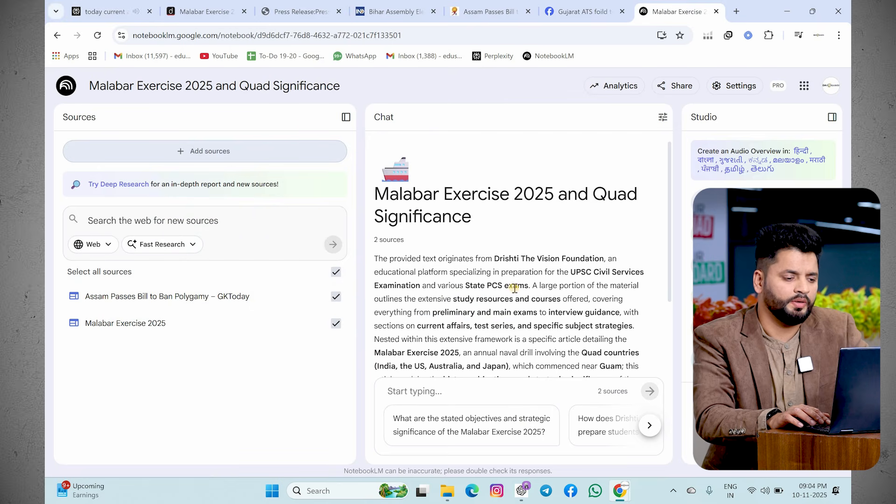
pyautogui.click(120, 6)
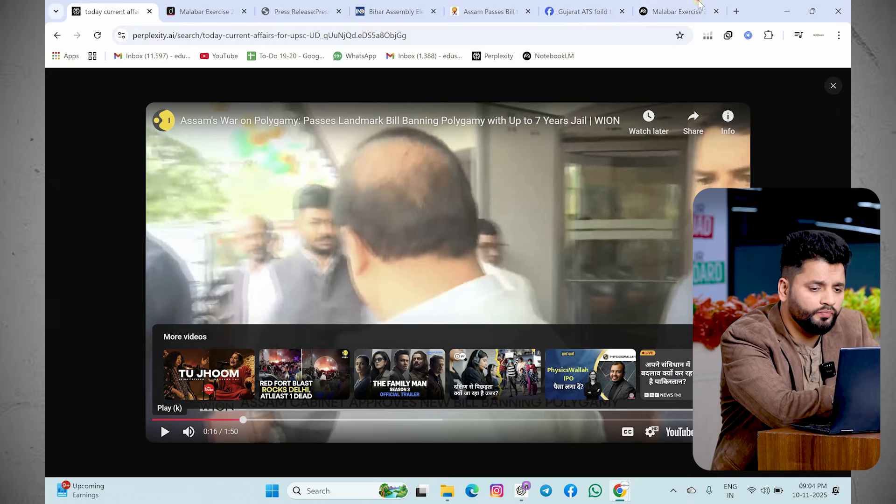
pyautogui.click(699, 7)
pyautogui.click(166, 152)
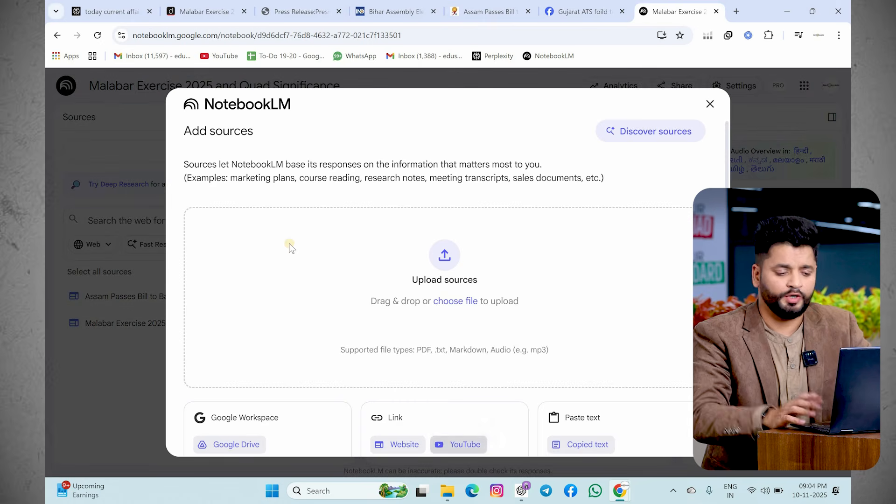
pyautogui.click(229, 208)
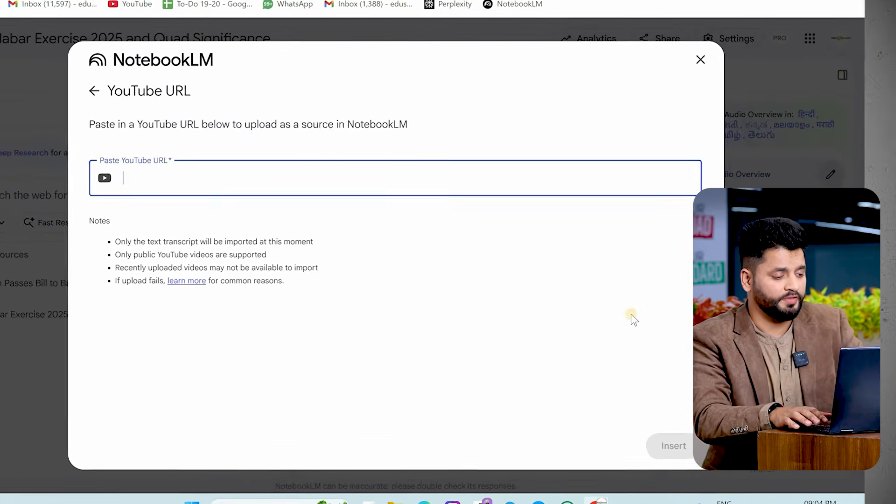
pyautogui.write('https://youtu.be/RPTB6O_vWS8')
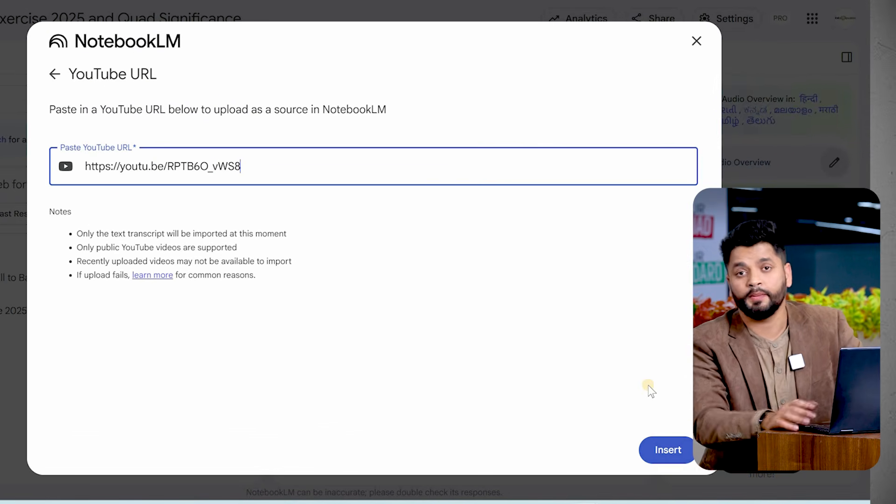
pyautogui.click(666, 444)
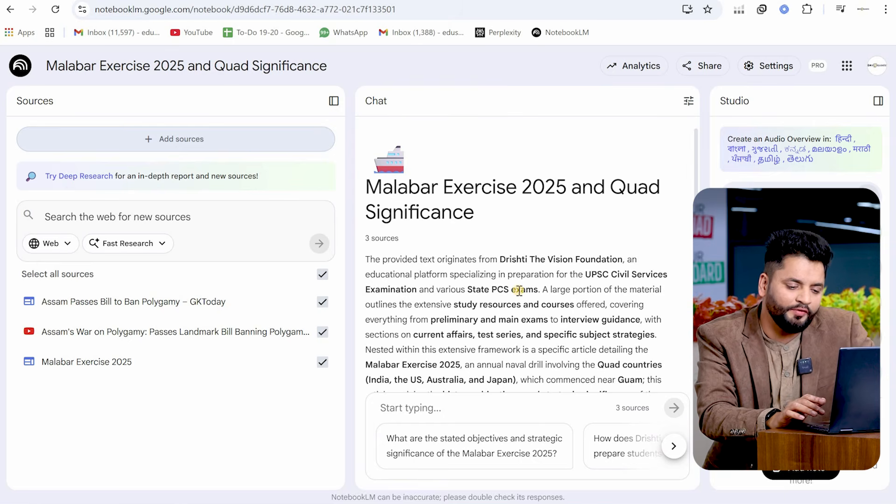
# Step: Review the notebook summary and ask the chat to "give me 20 mcq from this"
pyautogui.scroll(-3, 518, 317)
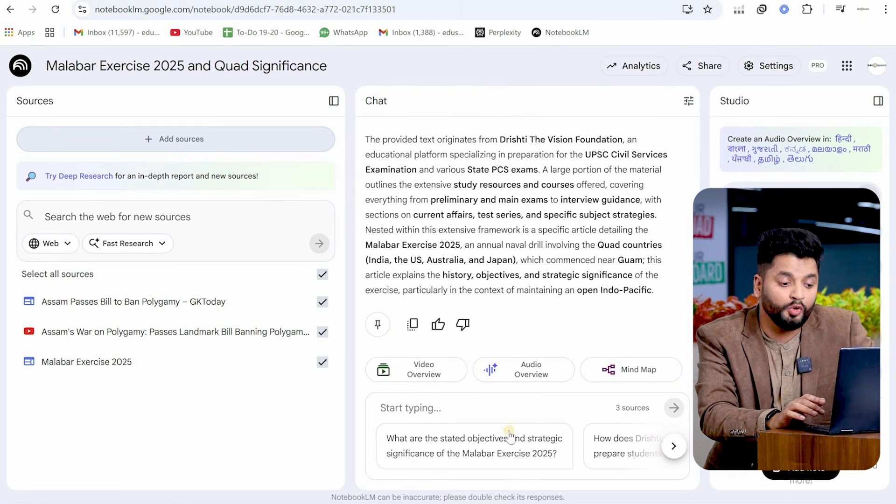
pyautogui.click(426, 410)
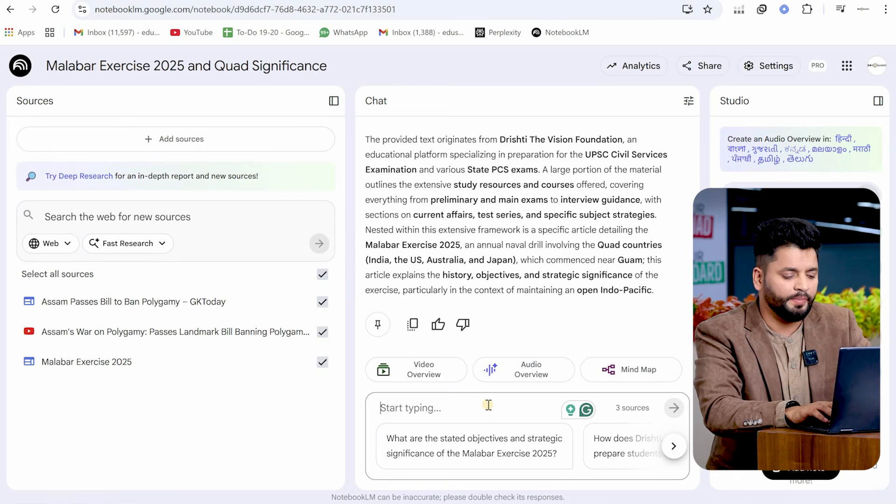
pyautogui.write('give me ')
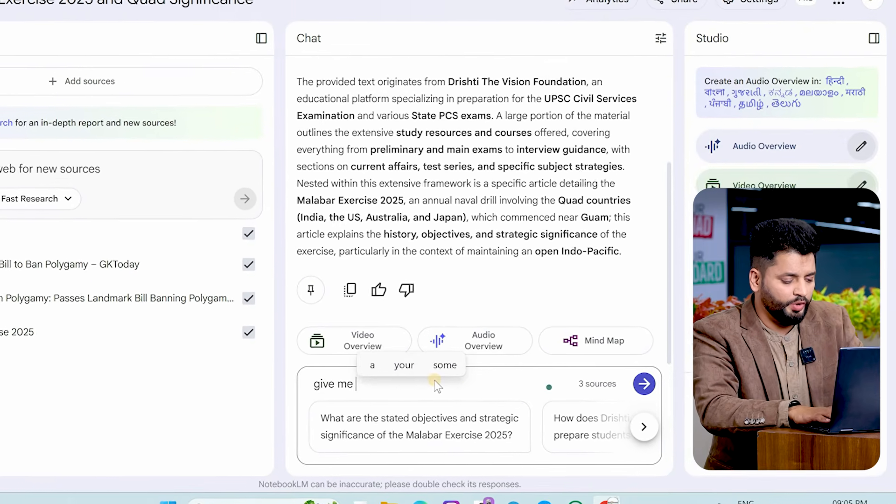
pyautogui.write('20 mc')
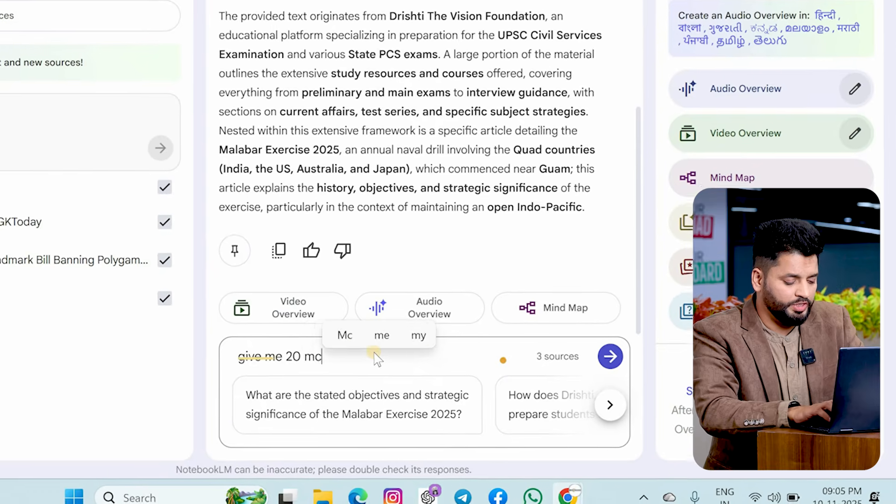
pyautogui.write('q from this')
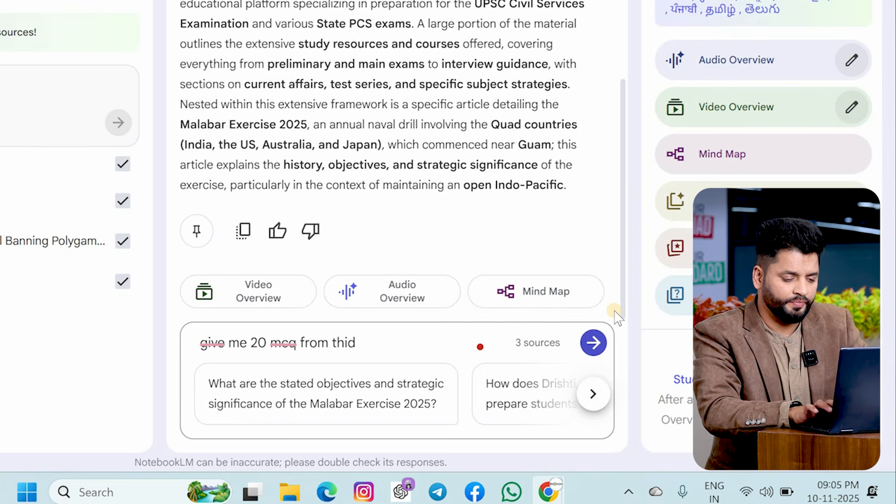
pyautogui.press('Return')
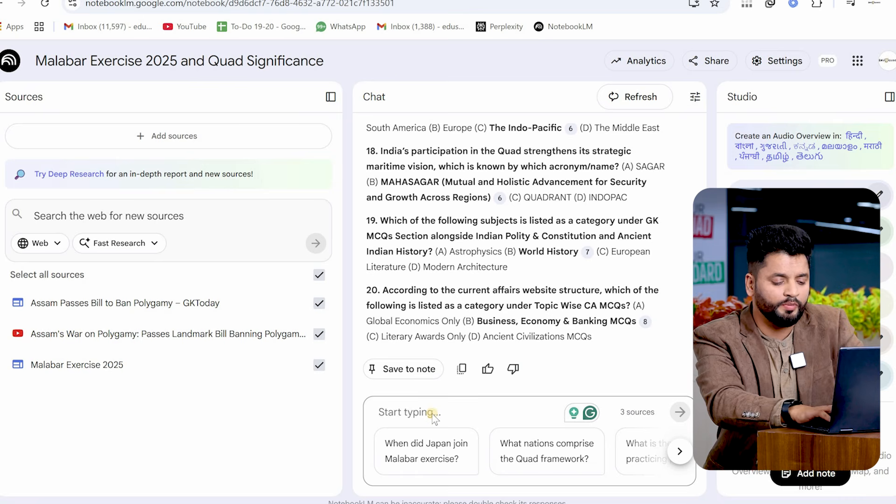
# Step: Ask the chat for the answer in Hindi and check the source citations in its Malabar Exercise 2025 section
pyautogui.write('in hind')
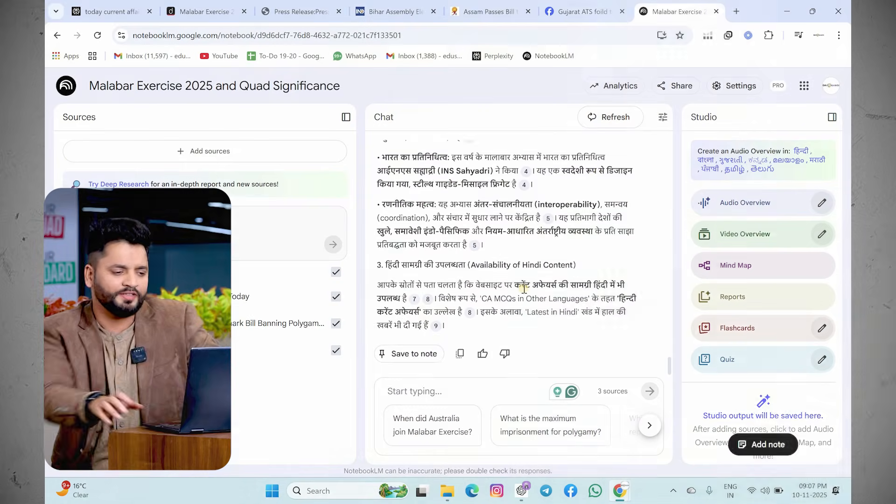
pyautogui.scroll(3, 476, 180)
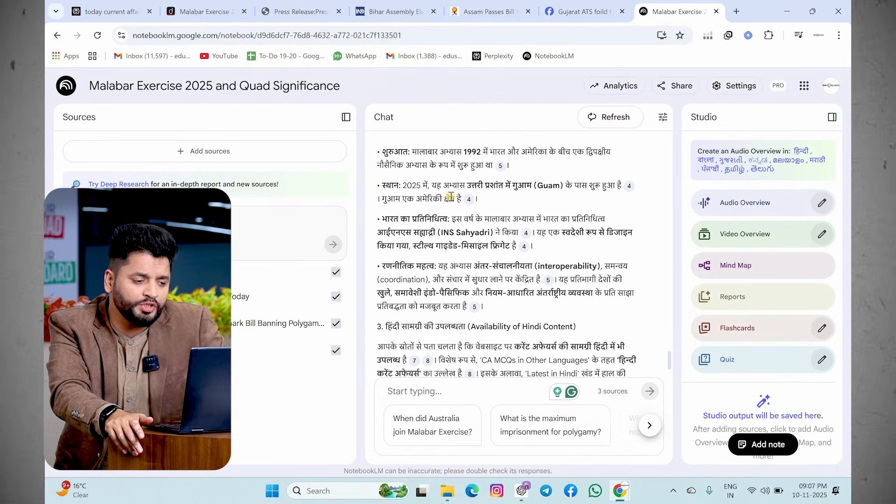
pyautogui.scroll(2, 450, 196)
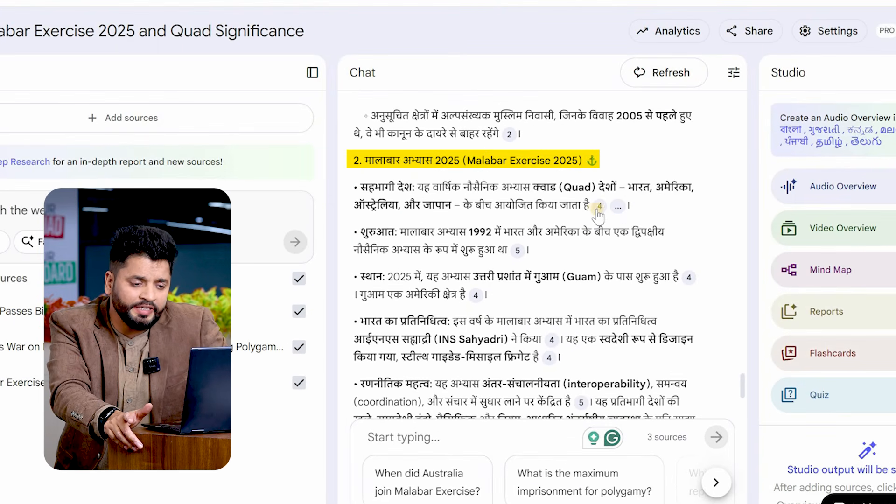
pyautogui.moveTo(599, 209)
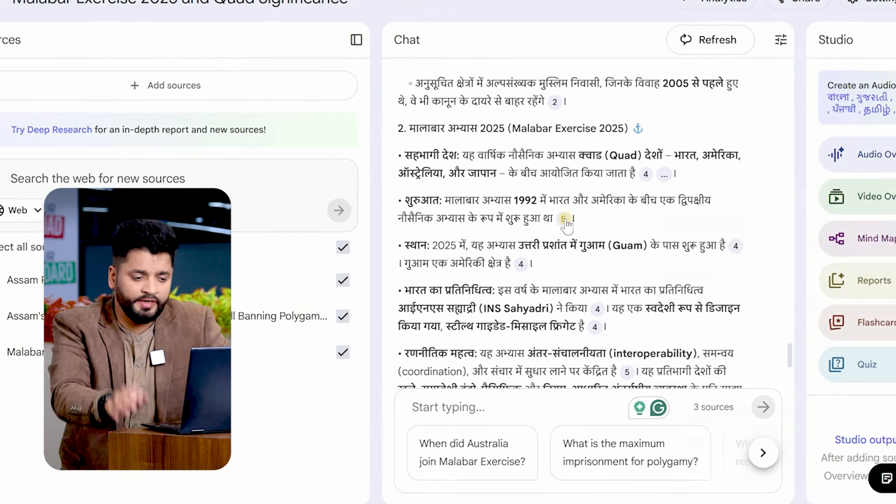
pyautogui.moveTo(518, 251)
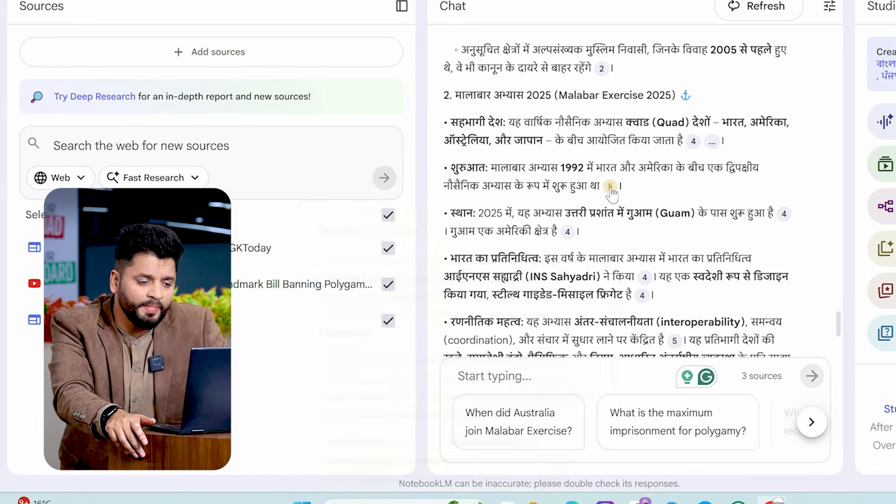
pyautogui.scroll(-3, 522, 273)
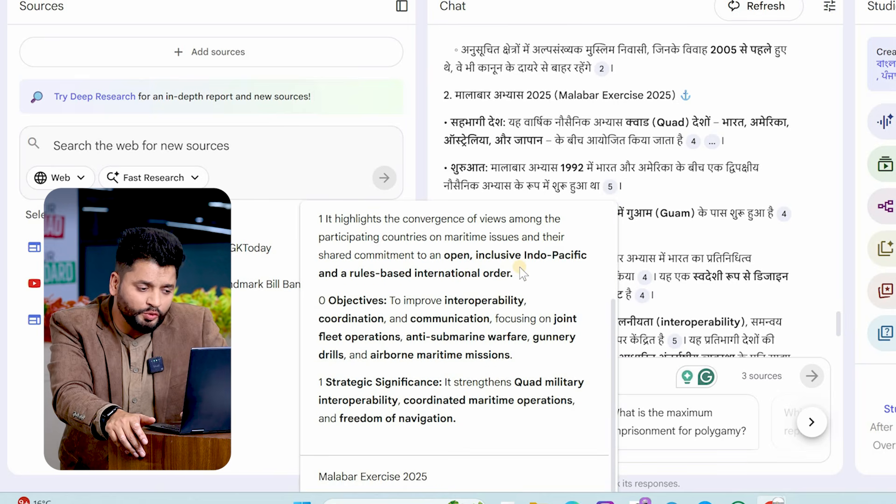